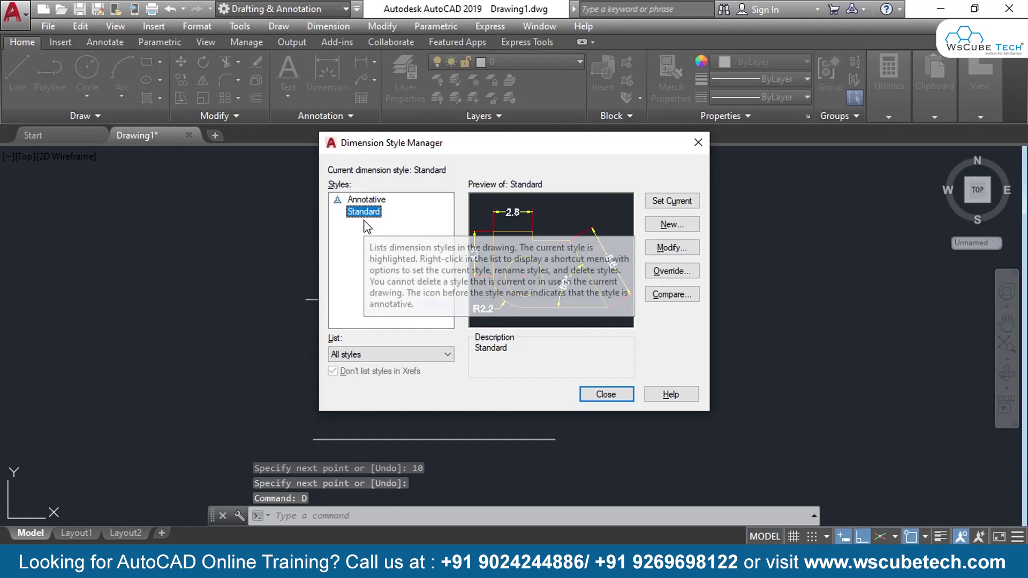
- Create the dimension style Copy of Standard based on Standard, with Engineering units and 0'-0.0" precision
left_click(664, 226)
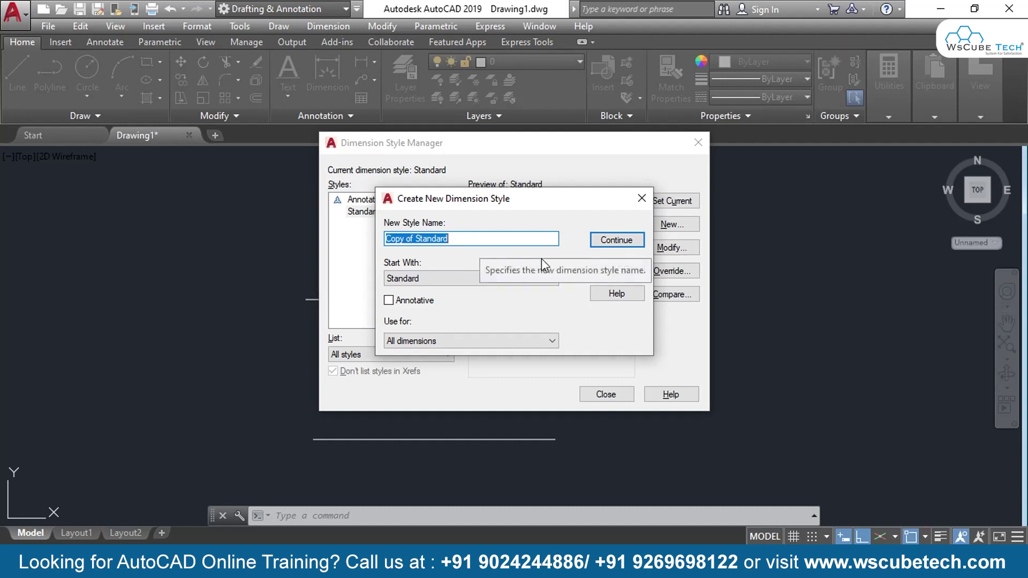
left_click(620, 240)
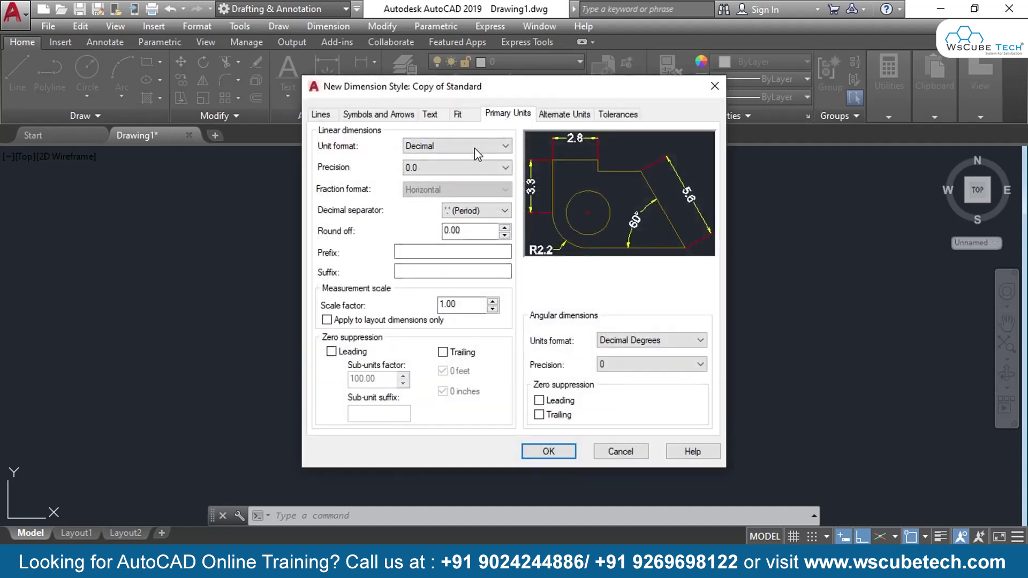
left_click(489, 147)
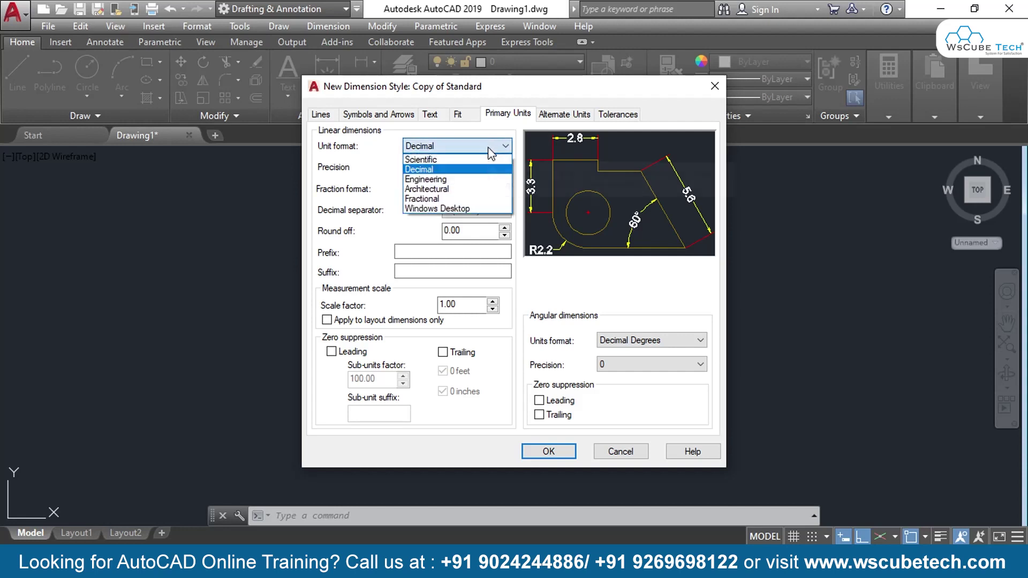
left_click(473, 182)
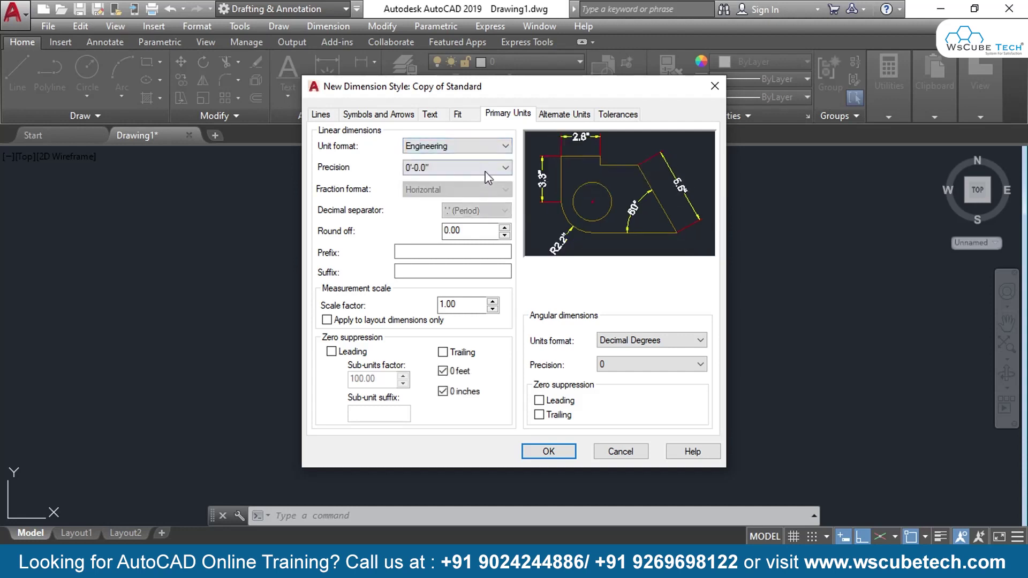
left_click(487, 168)
left_click(466, 189)
left_click(542, 457)
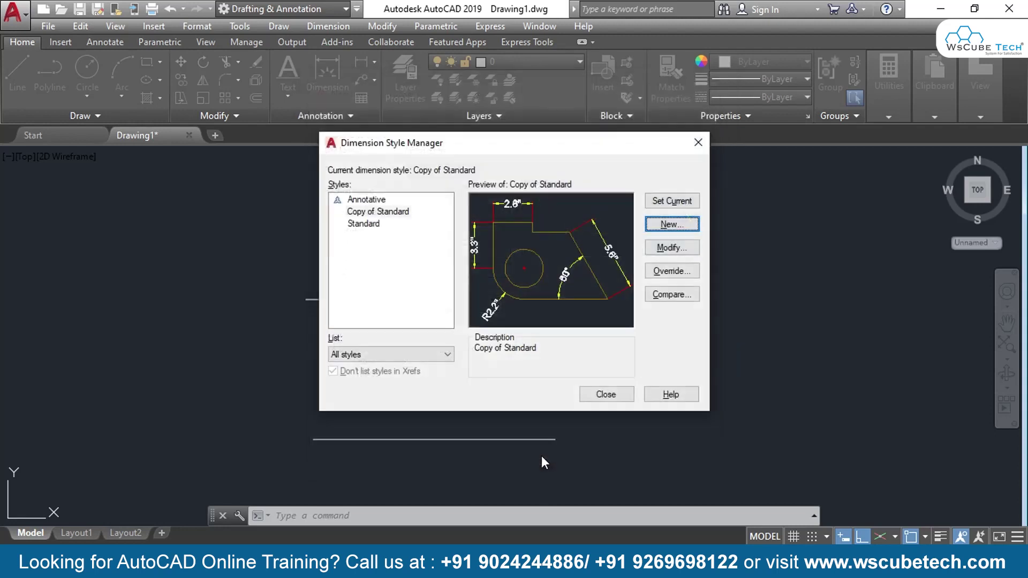
- Make Standard the current dimension style and close the style manager
left_click(369, 227)
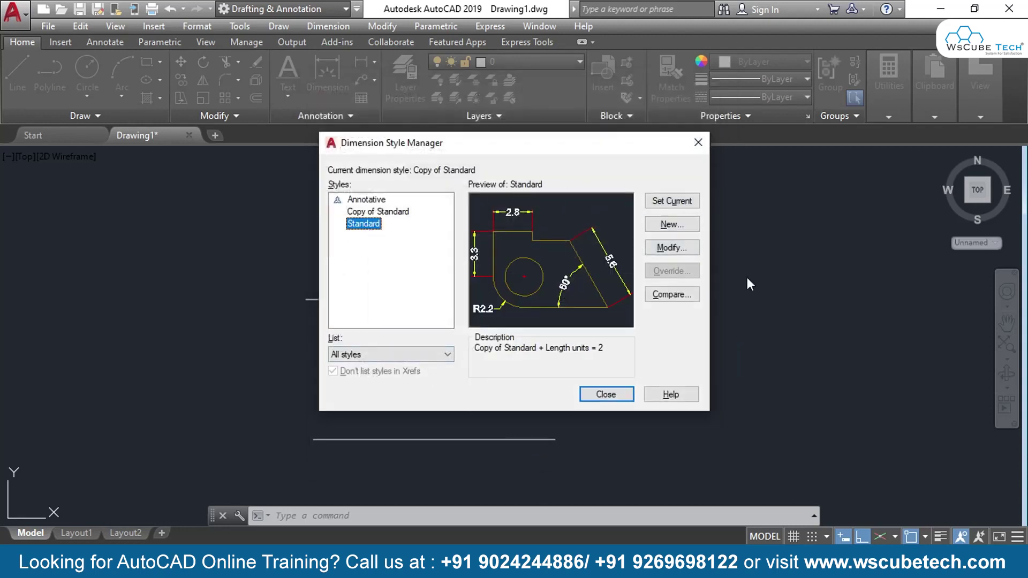
left_click(671, 201)
left_click(606, 394)
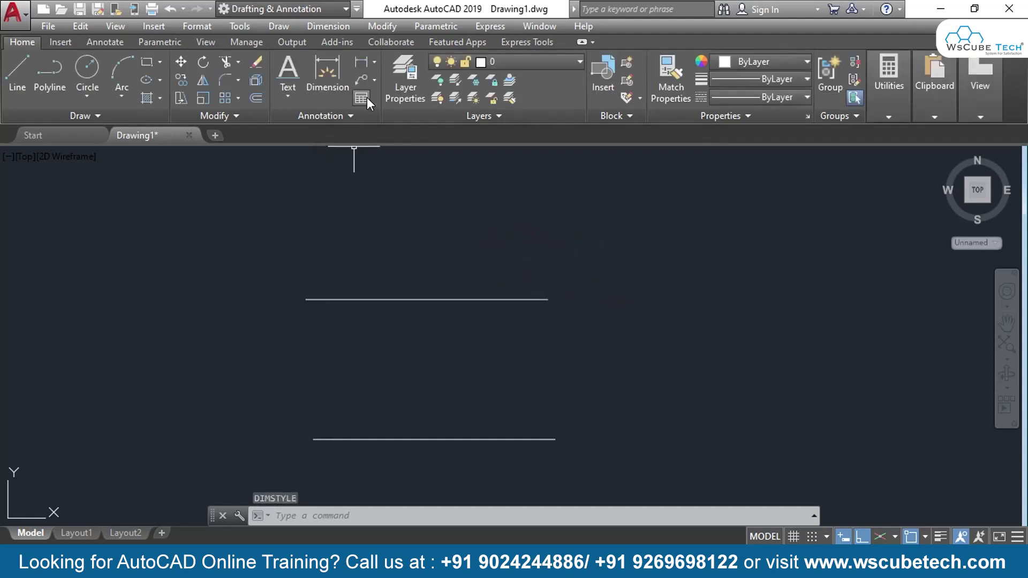
- Add a linear dimension between the upper line's endpoints, with the dimension line placed above it
left_click(364, 62)
left_click(305, 300)
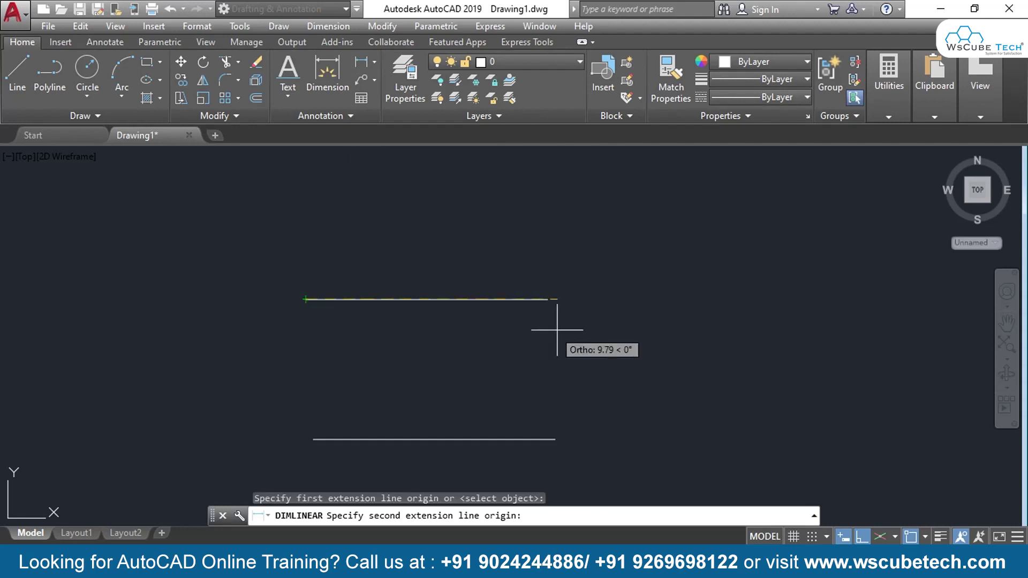
left_click(548, 300)
left_click(533, 214)
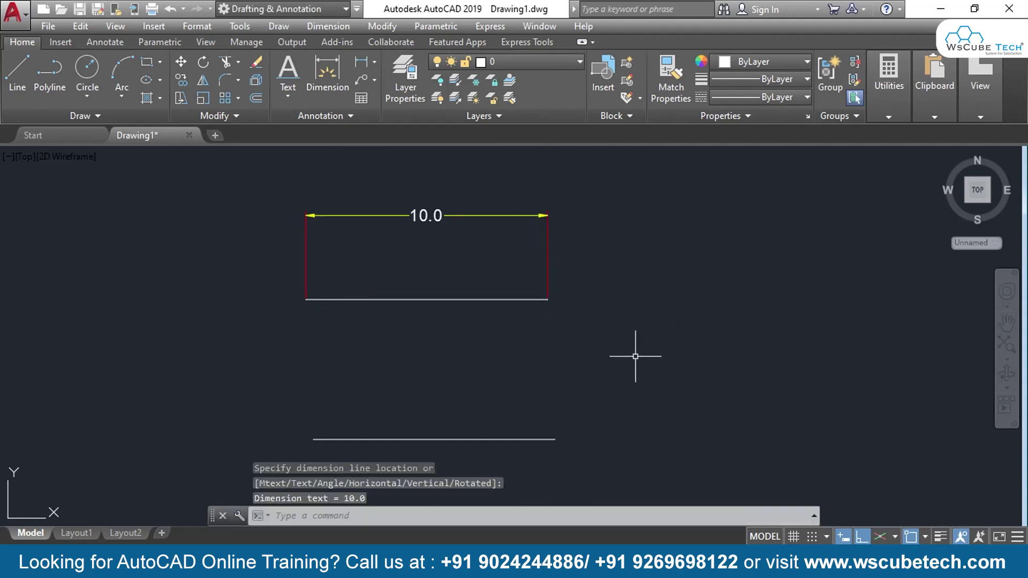
- Update the upper line's dimension with the current Standard dimension style
middle_click_drag(611, 383, 613, 341)
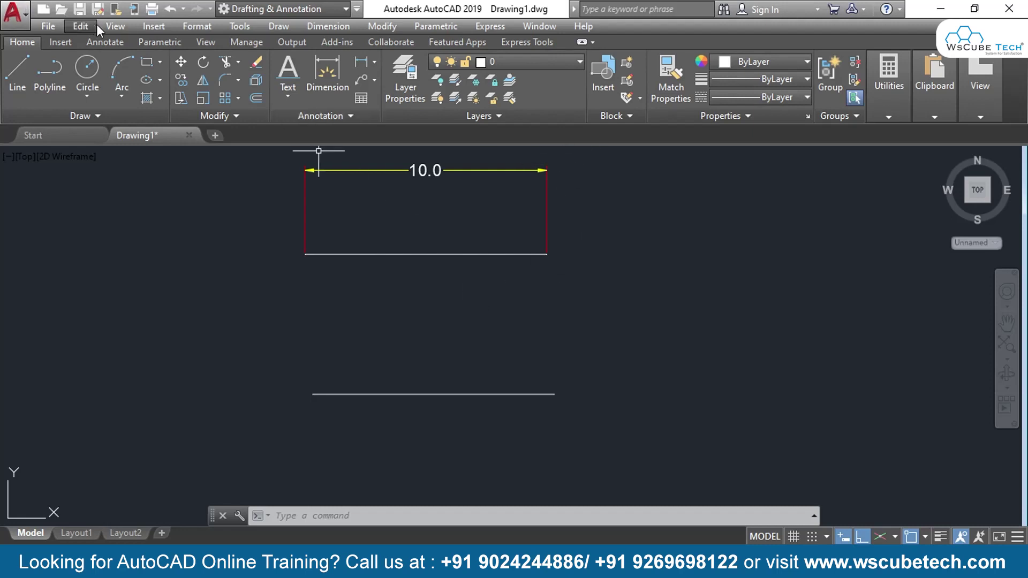
left_click(99, 41)
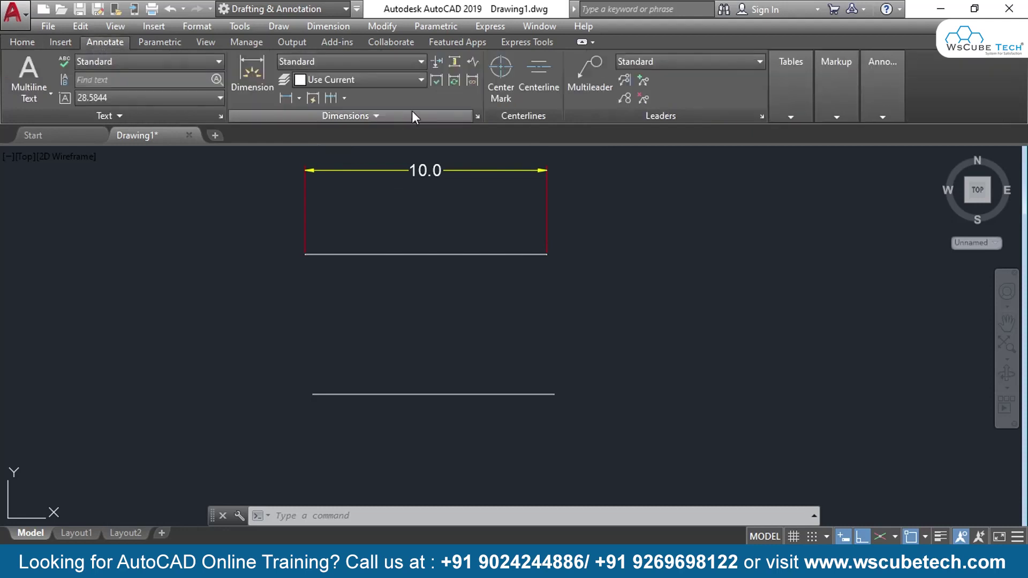
left_click(452, 80)
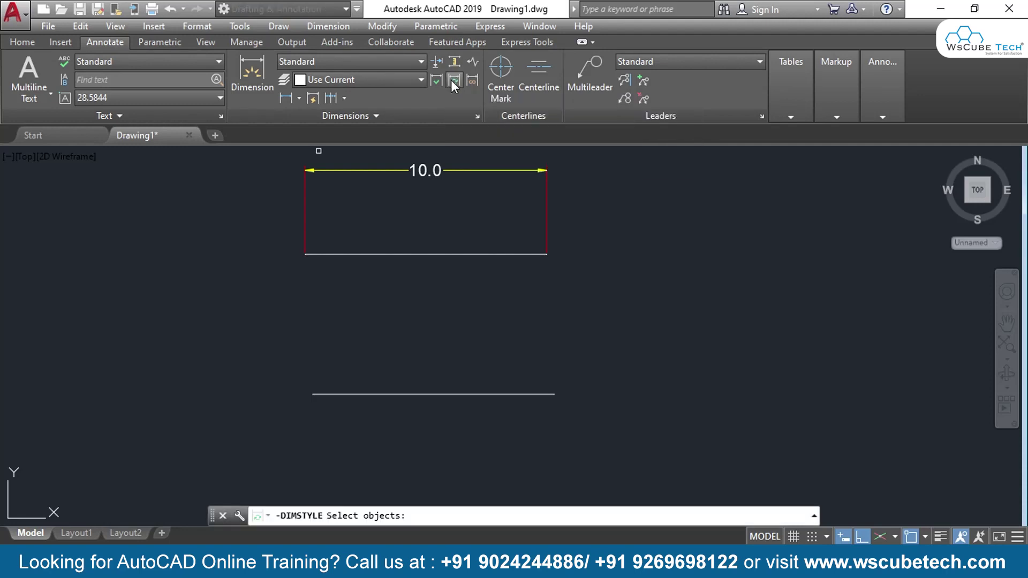
left_click(495, 170)
key("Return")
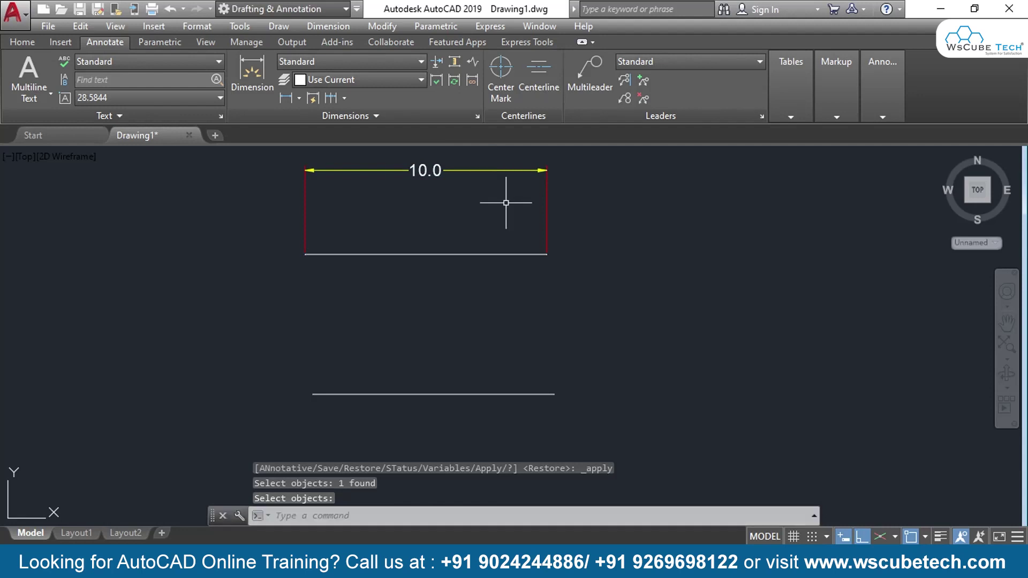
- Make Copy of Standard the current dimension style
middle_click_drag(500, 205, 496, 233)
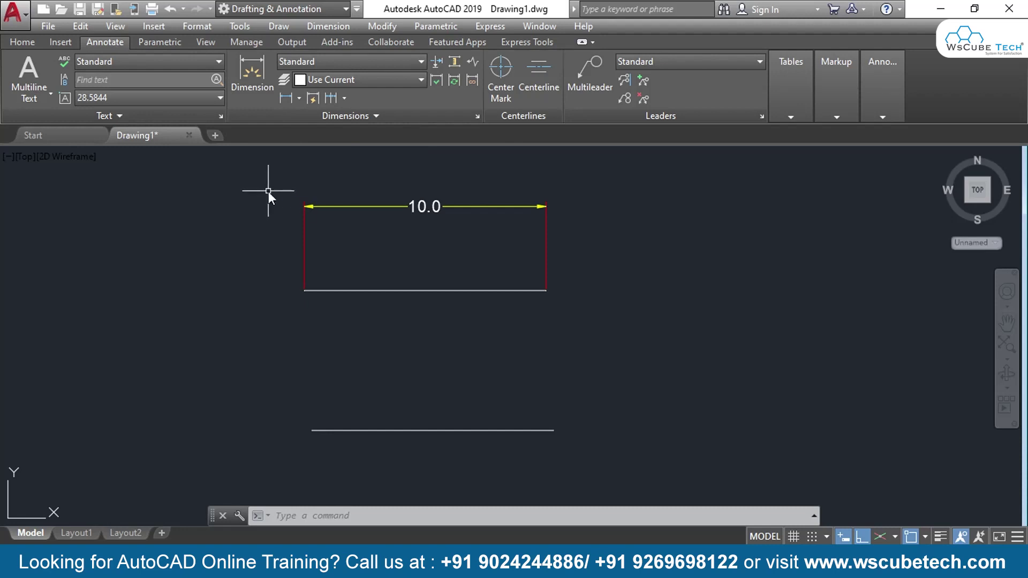
type("d")
key("Return")
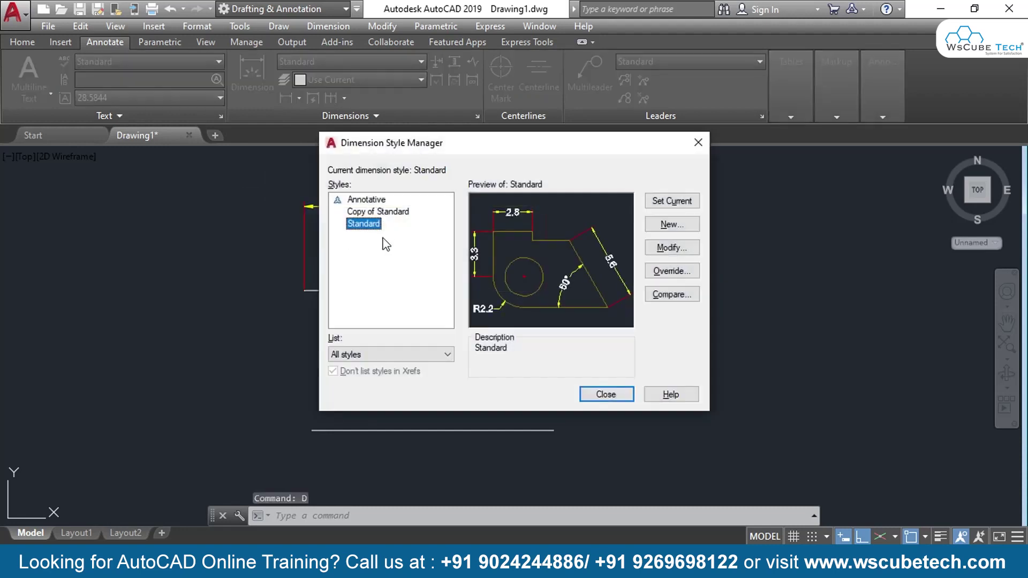
left_click(381, 212)
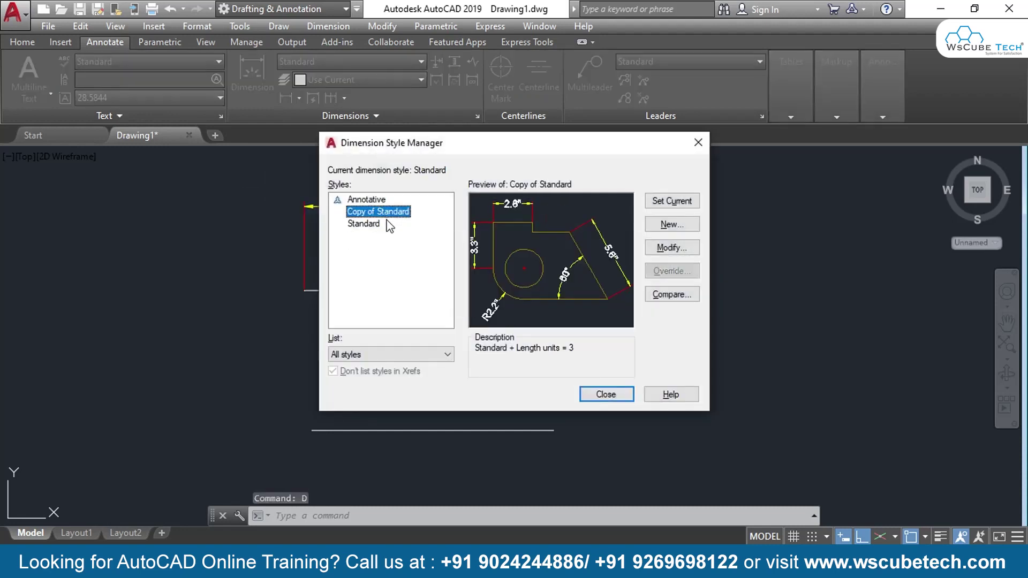
left_click(669, 200)
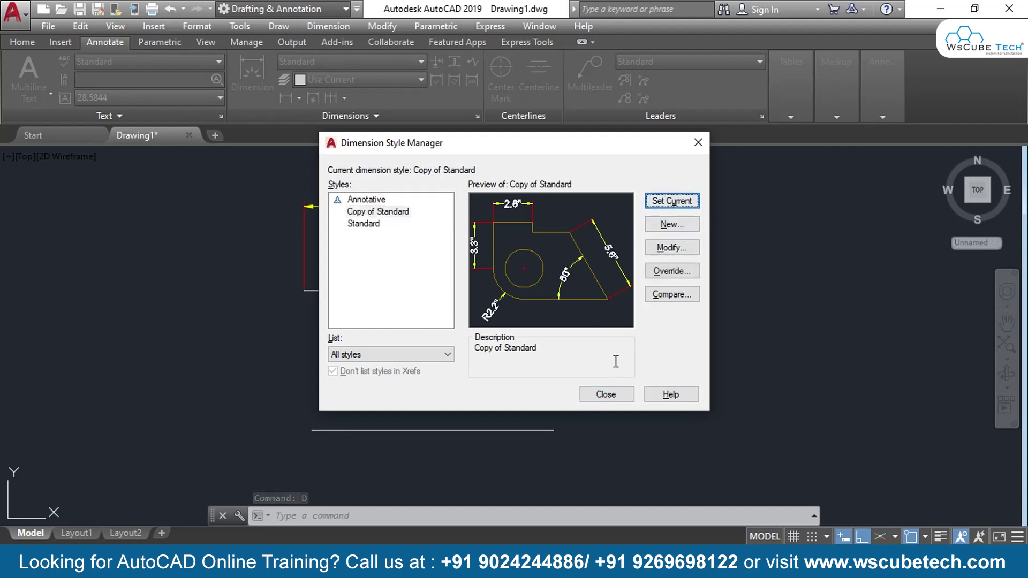
left_click(606, 394)
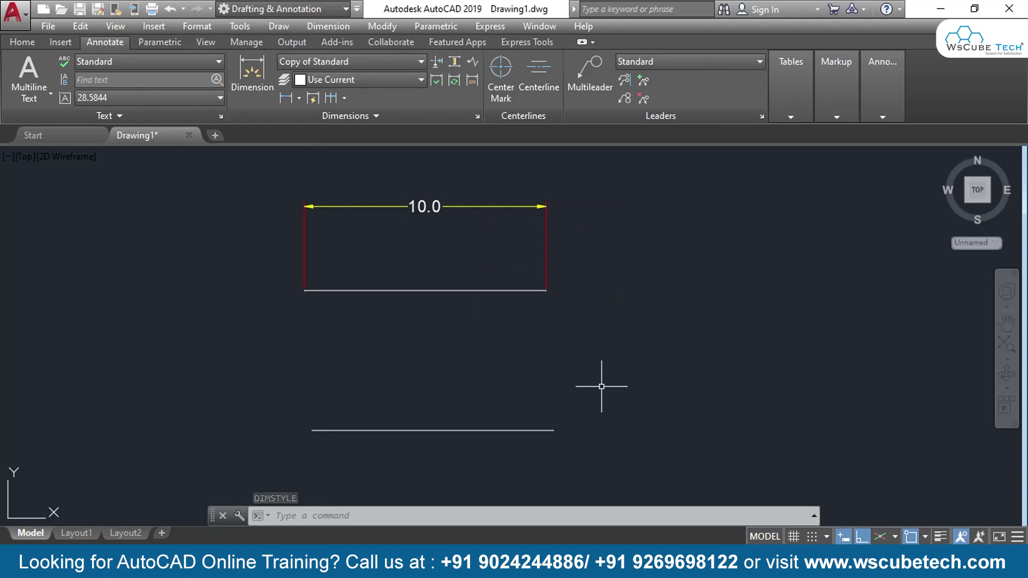
- Add a linear dimension between the lower line's endpoints, with the dimension line placed above it
left_click(286, 97)
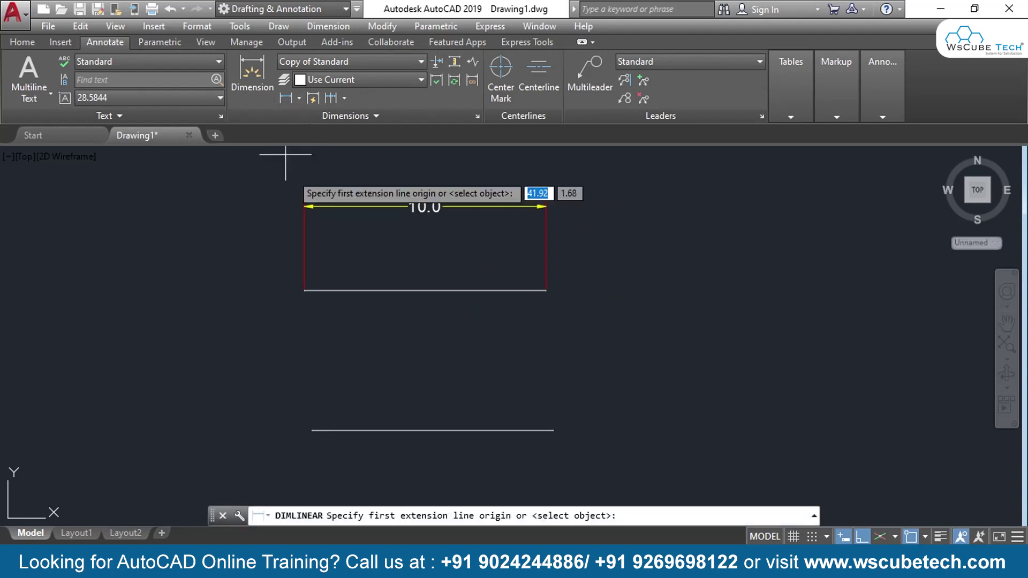
left_click(311, 430)
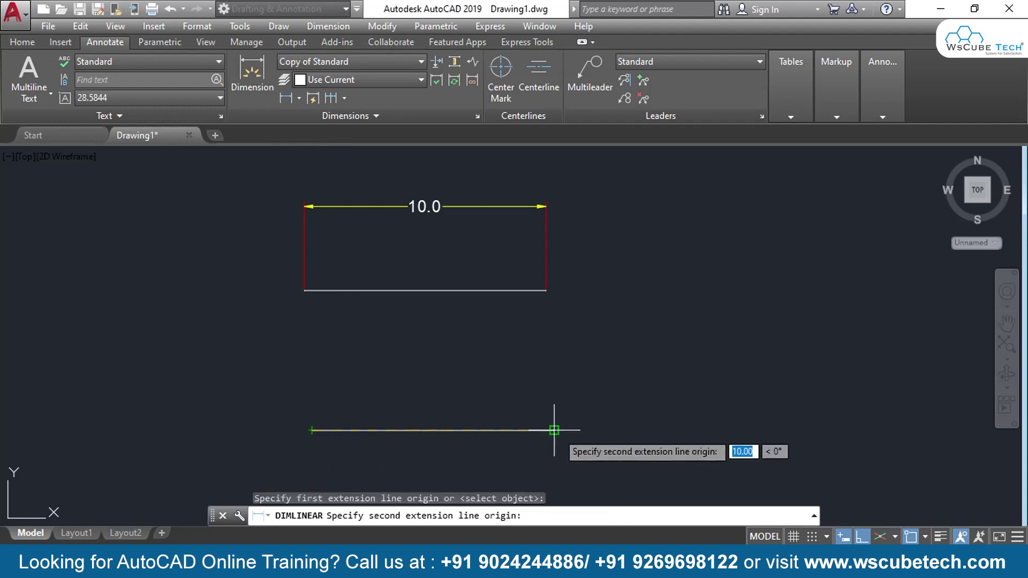
left_click(554, 430)
left_click(546, 370)
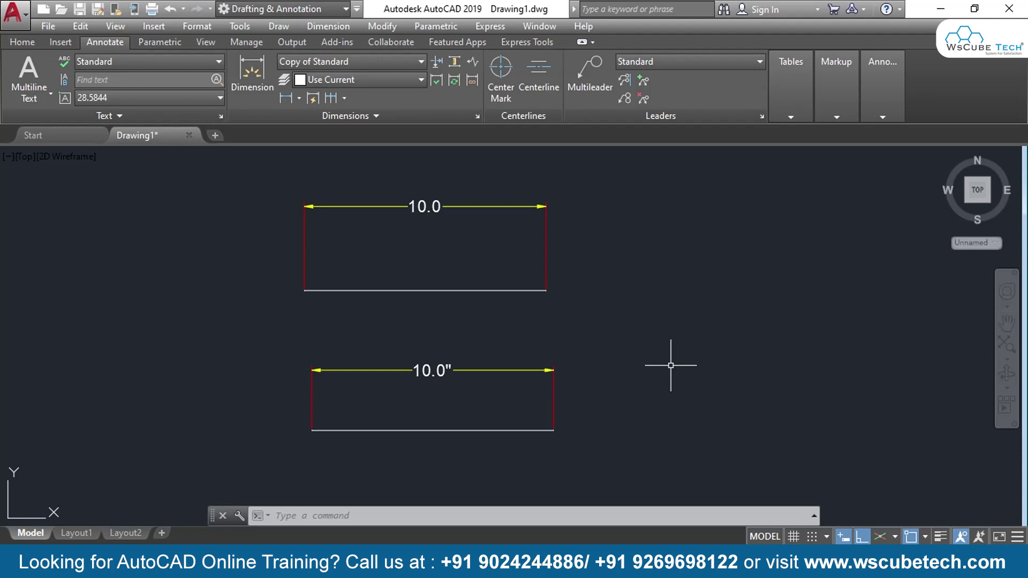
- Update the upper line's dimension with the current Copy of Standard dimension style
left_click(453, 80)
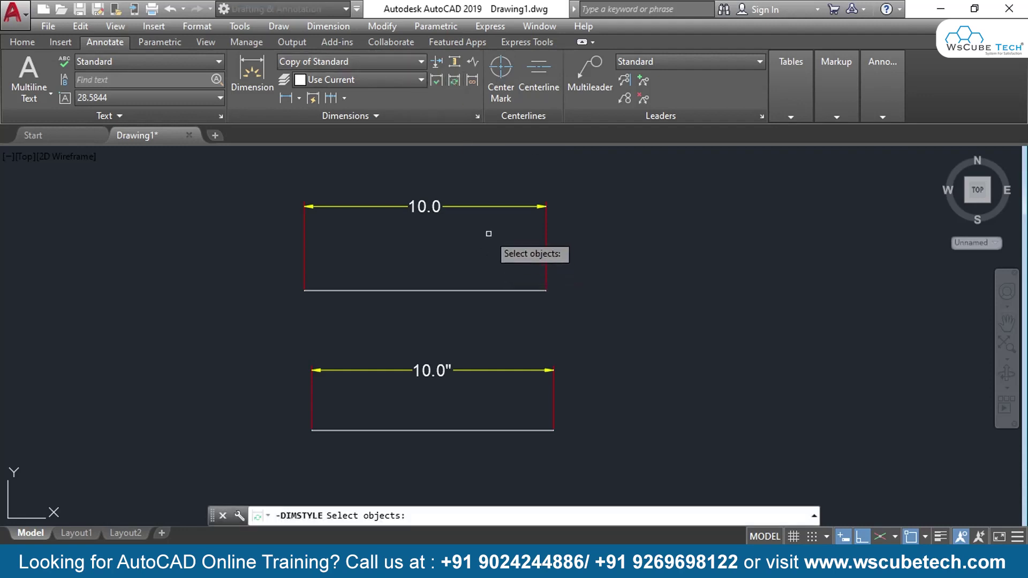
left_click(494, 205)
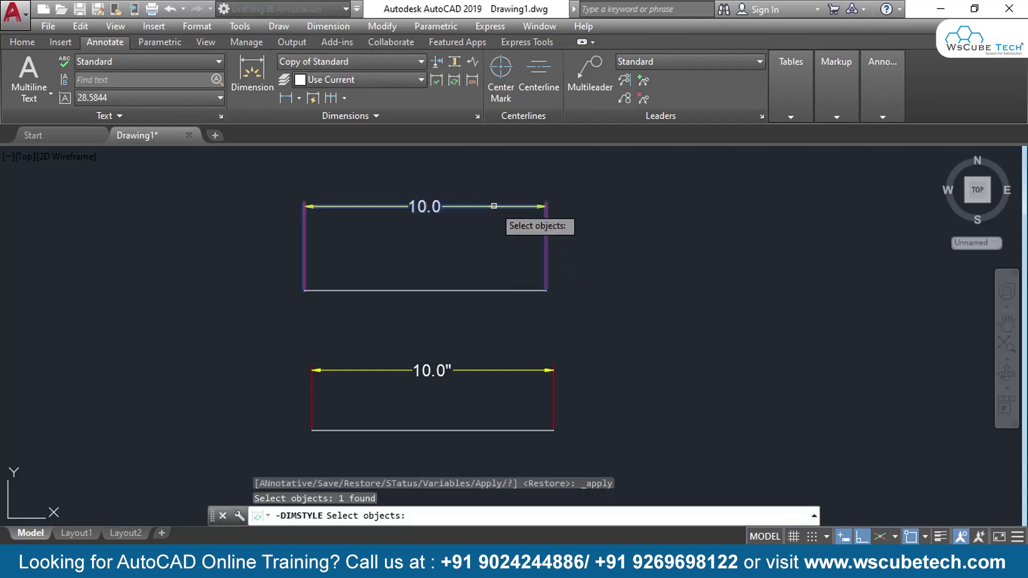
key("Return")
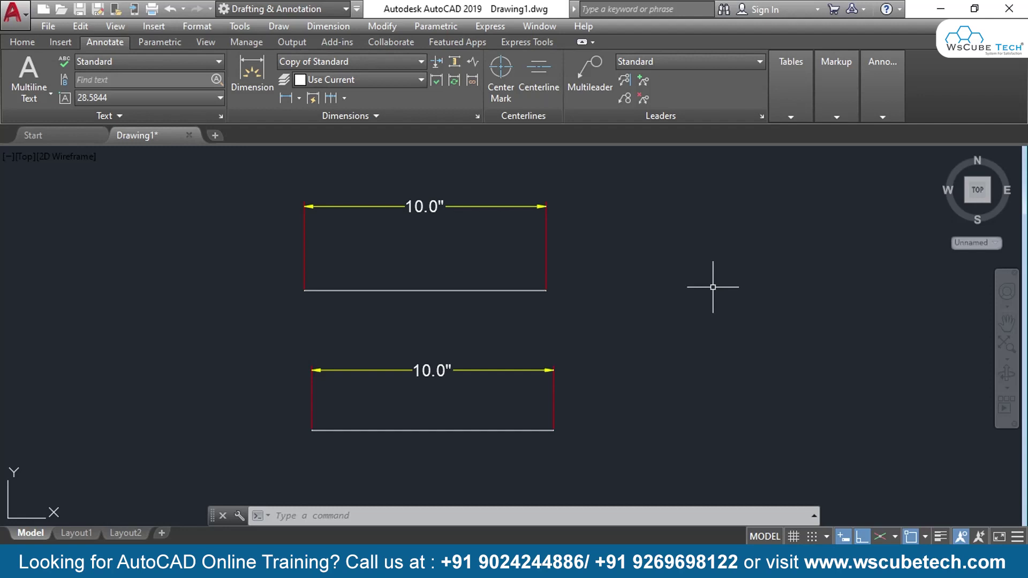
- Review the Standard dimension style's primary units and make Standard the current style
type("d")
key("Return")
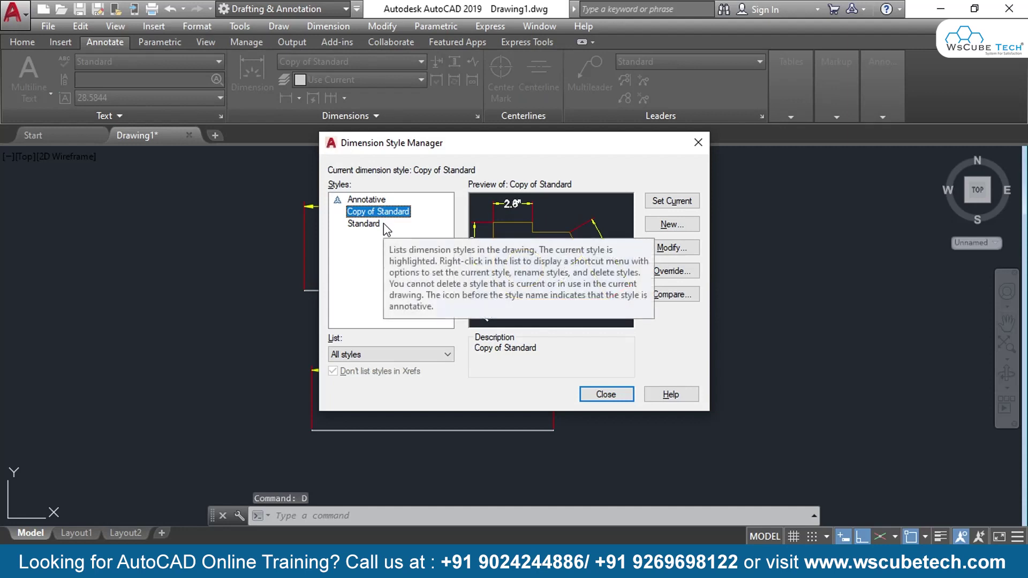
left_click(350, 225)
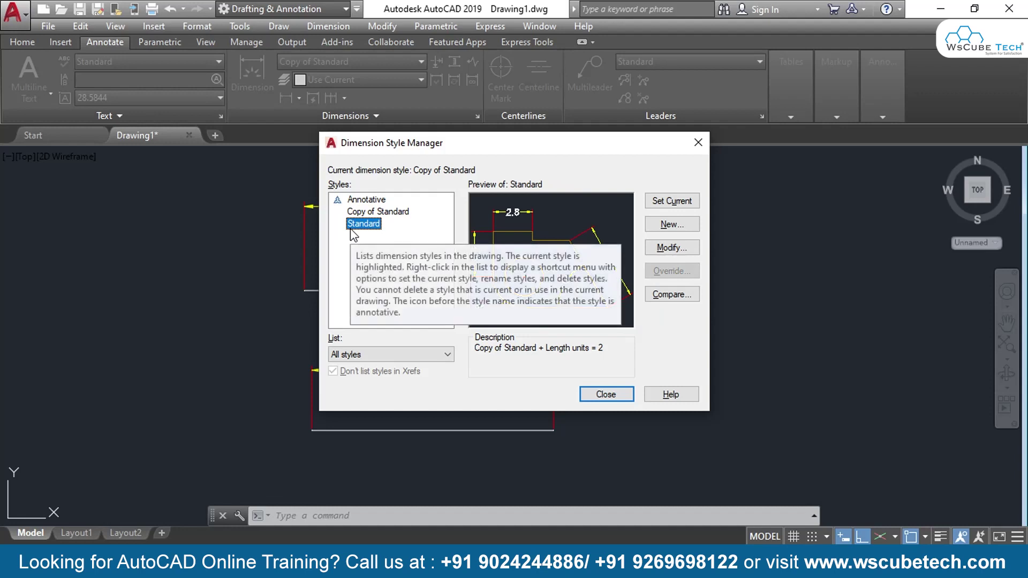
left_click(672, 248)
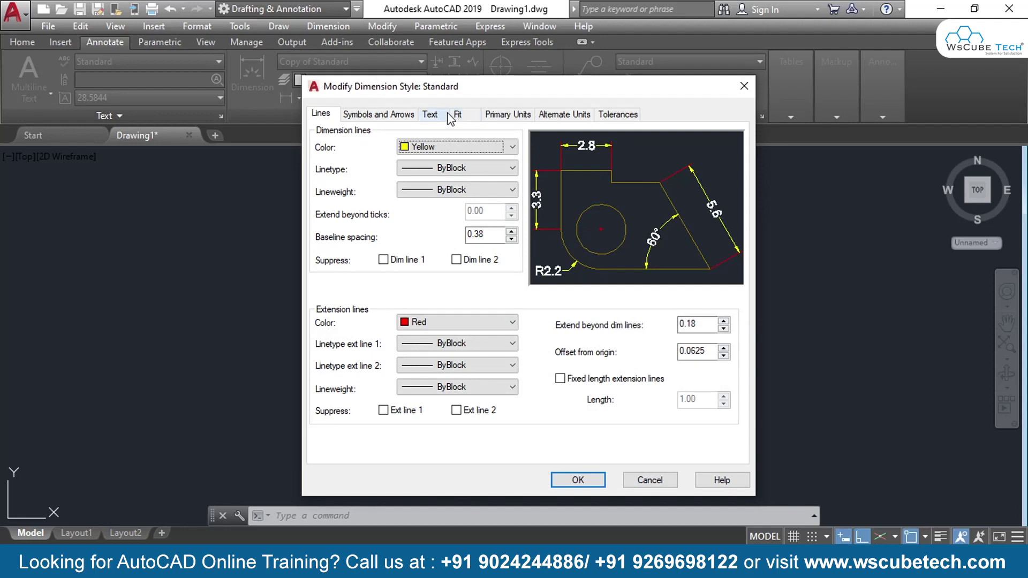
left_click(474, 117)
left_click(524, 117)
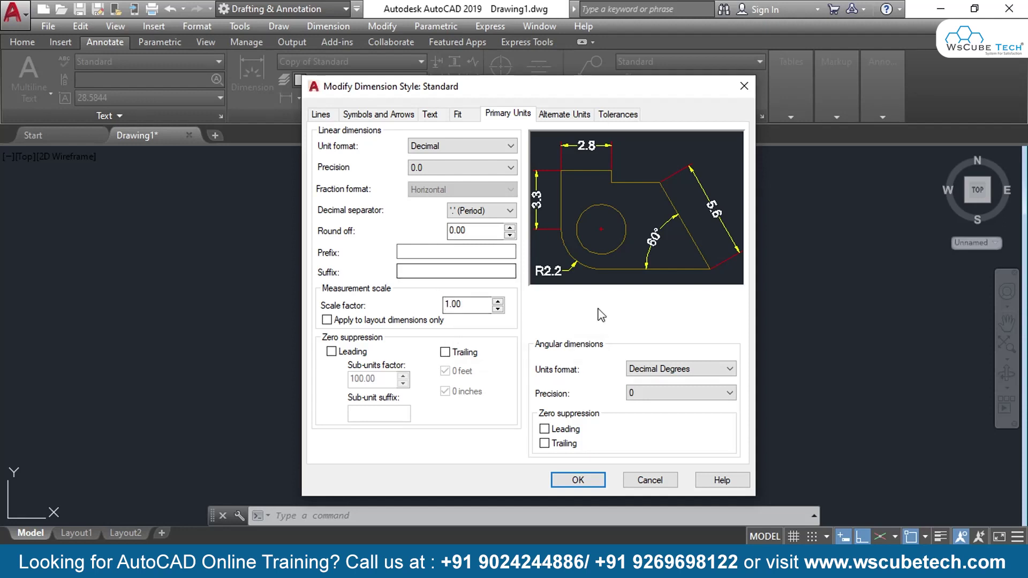
left_click(578, 480)
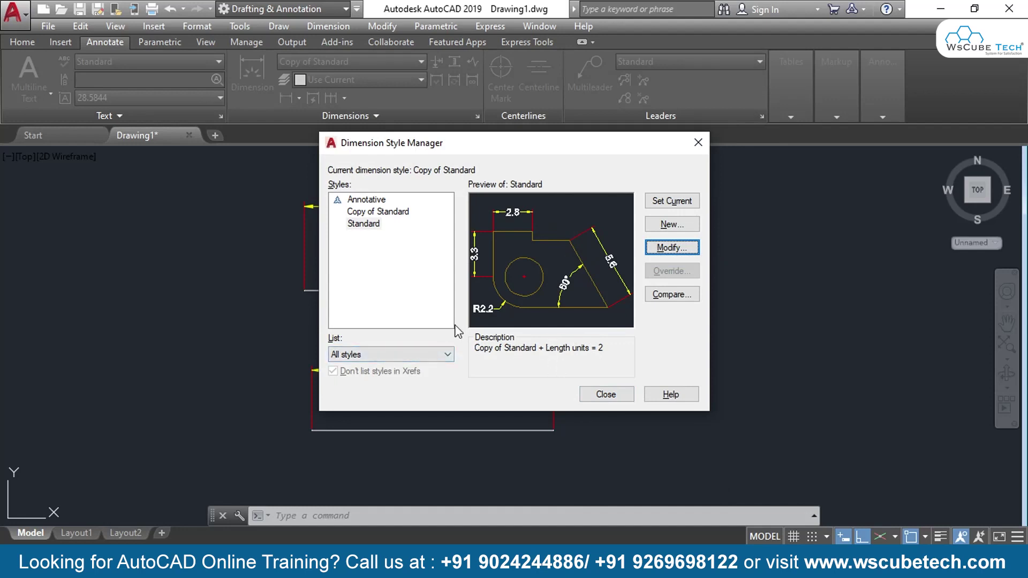
left_click(376, 223)
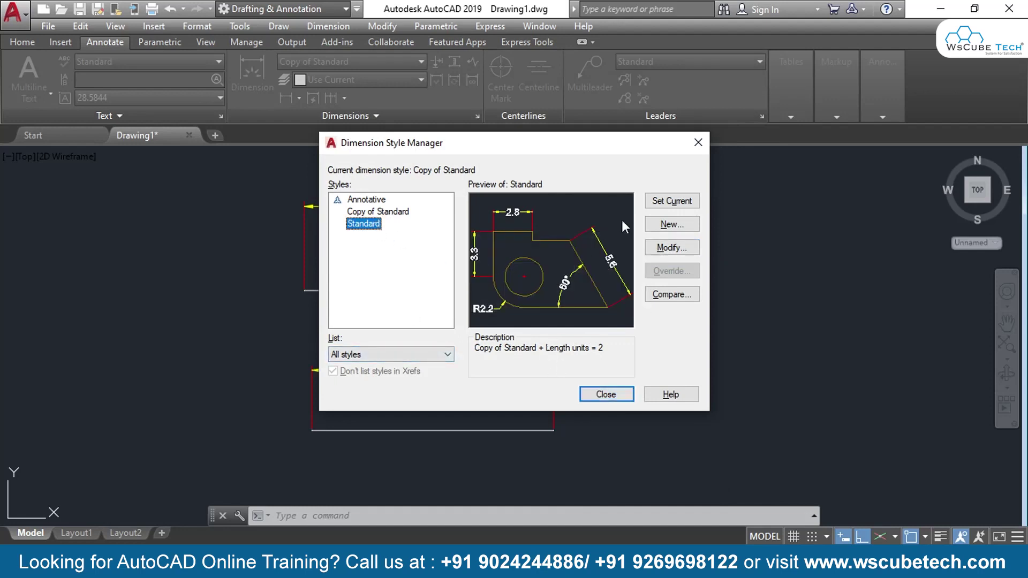
left_click(678, 204)
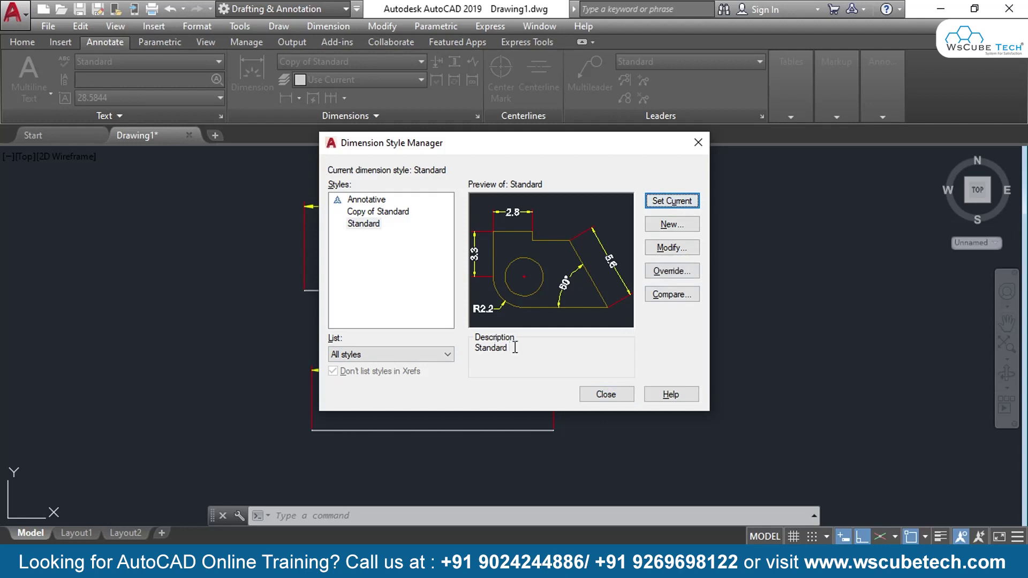
left_click(606, 394)
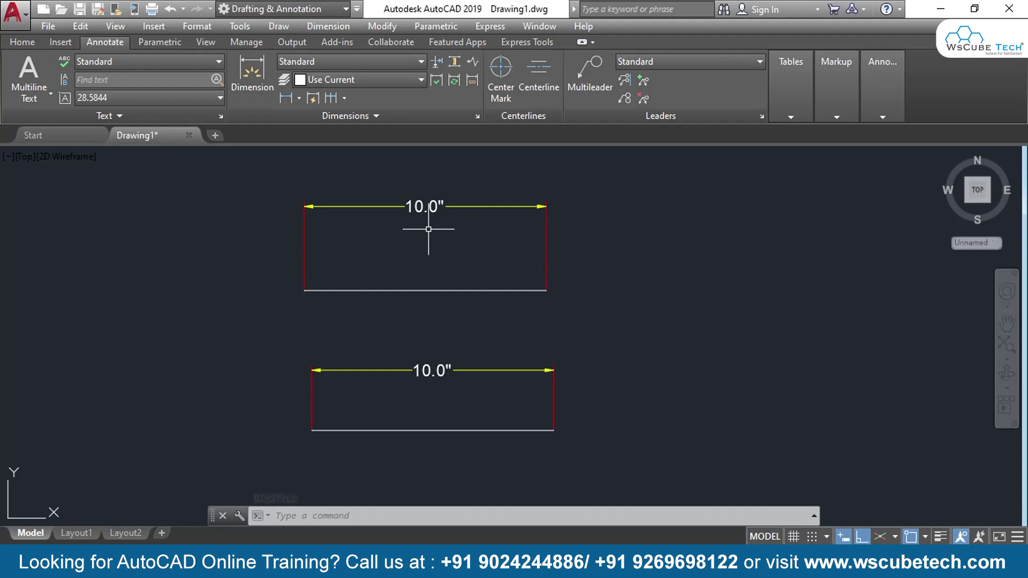
- Set the primary units suffix of the Standard dimension style to cm and keep Standard as the current style
type("d")
key("Return")
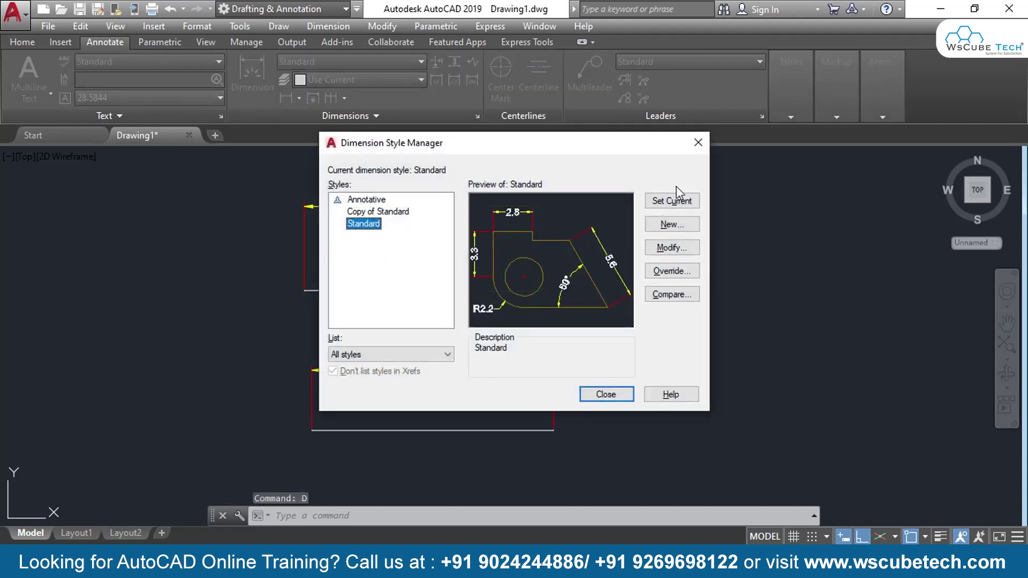
left_click(668, 248)
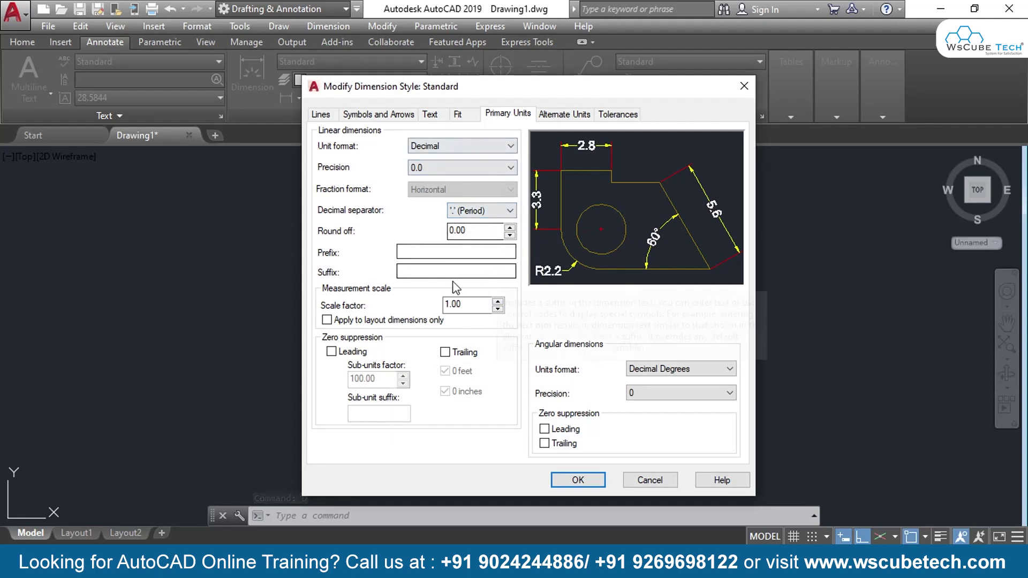
left_click(421, 268)
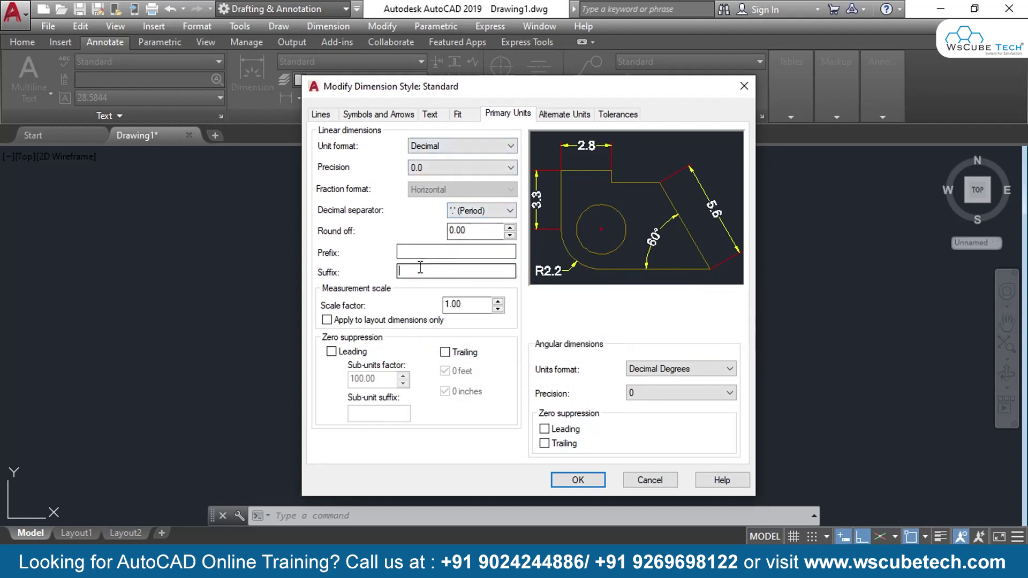
type("cm")
key("Return")
left_click(660, 202)
left_click(606, 397)
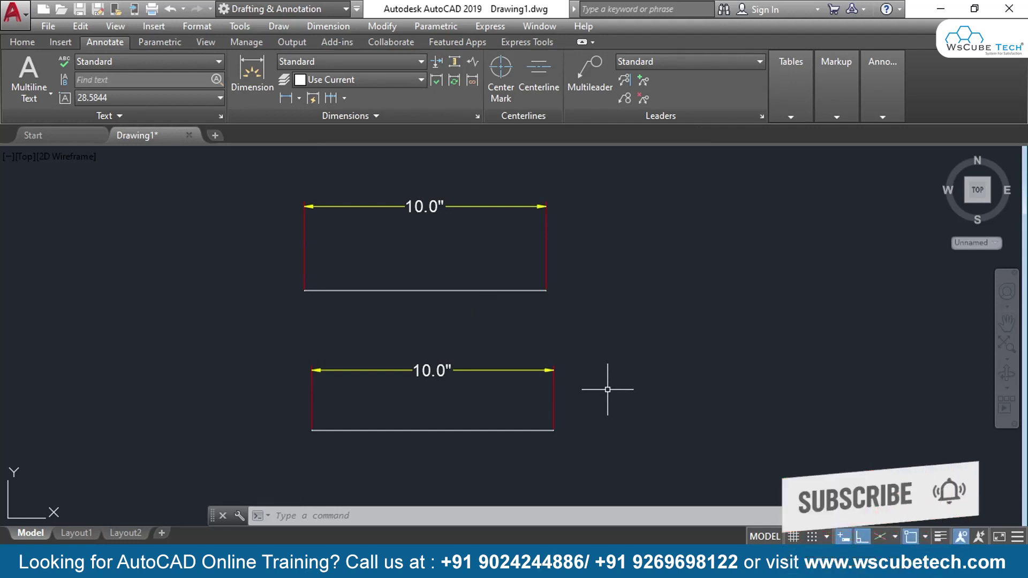
- Update the dimensions of both the upper and lower lines with the current Standard dimension style
left_click(454, 78)
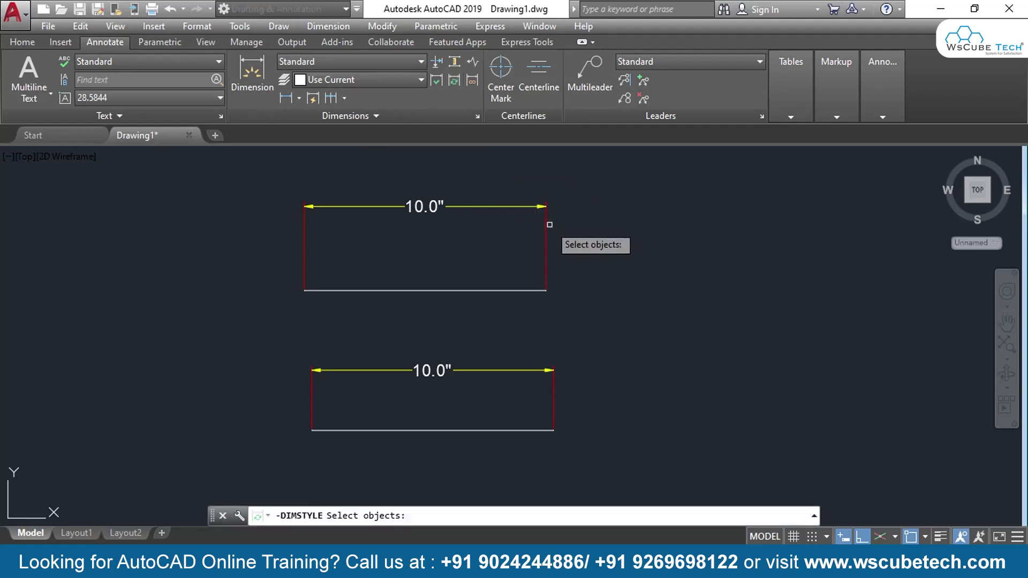
left_click(529, 207)
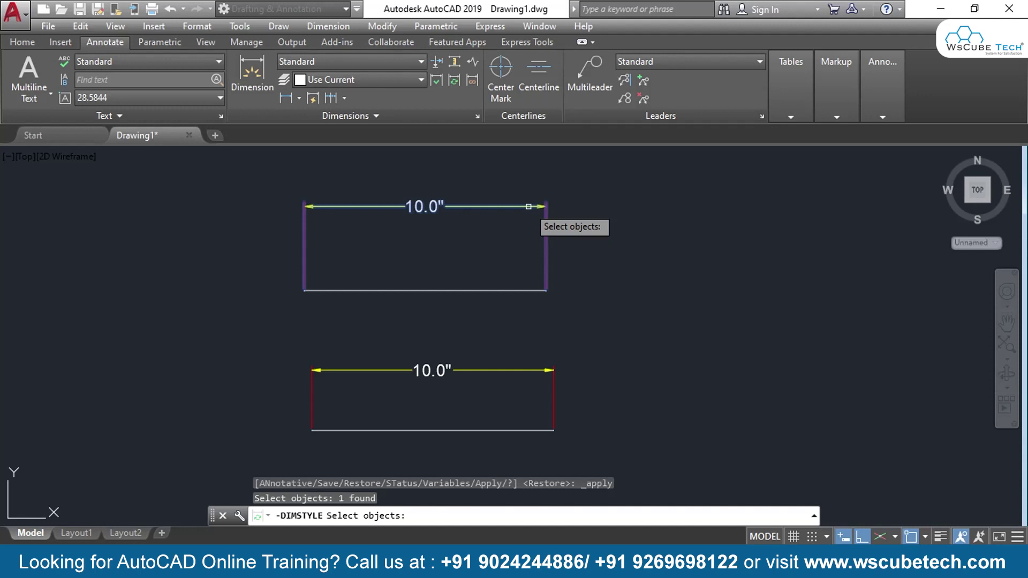
left_click(511, 371)
key("Return")
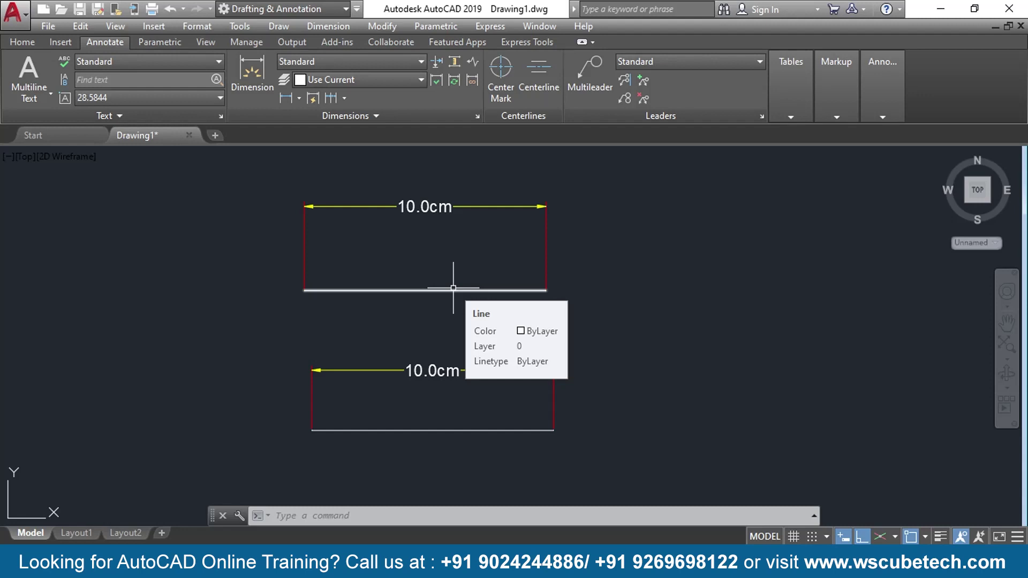
- Switch to the presentation slide about the Update dimension tool
key("alt+Tab")
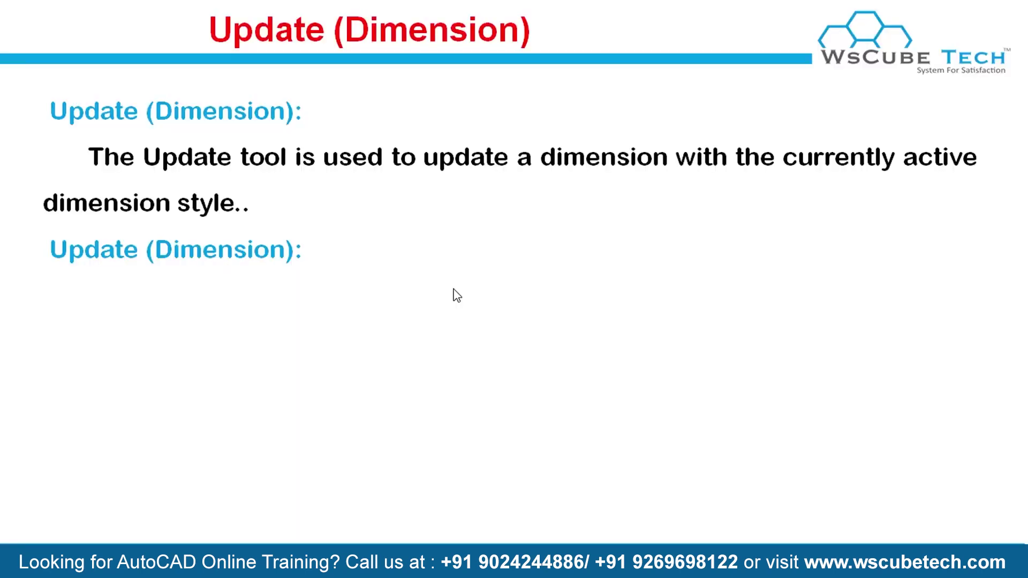